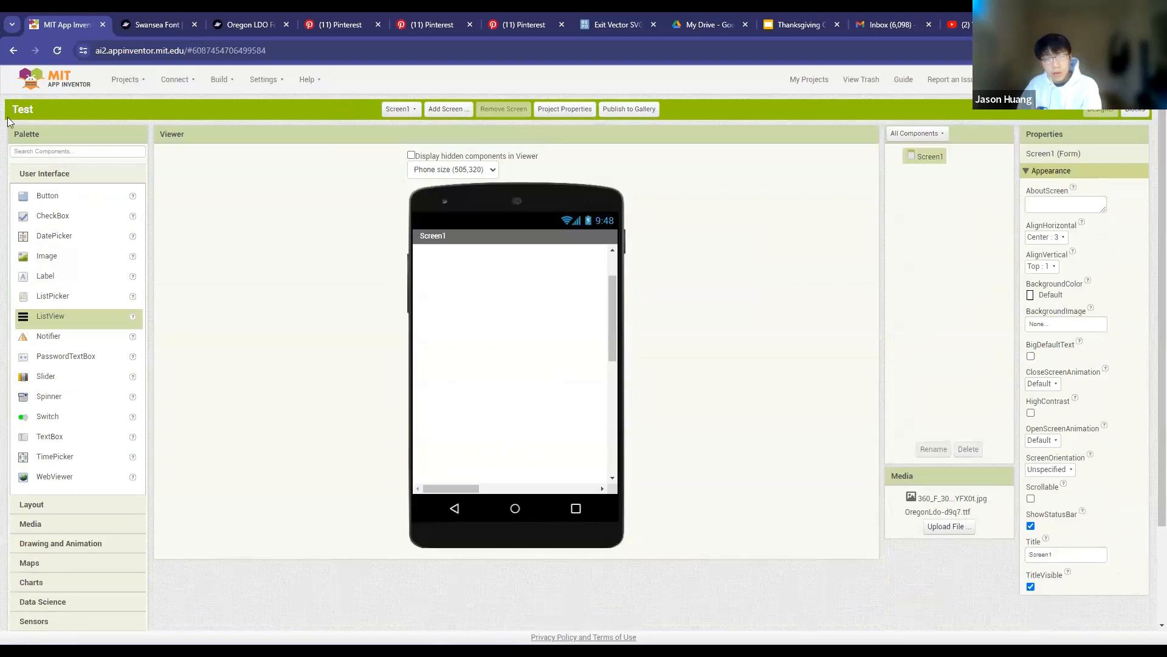
Start a new App Inventor project named Test1.
click(124, 79)
click(143, 126)
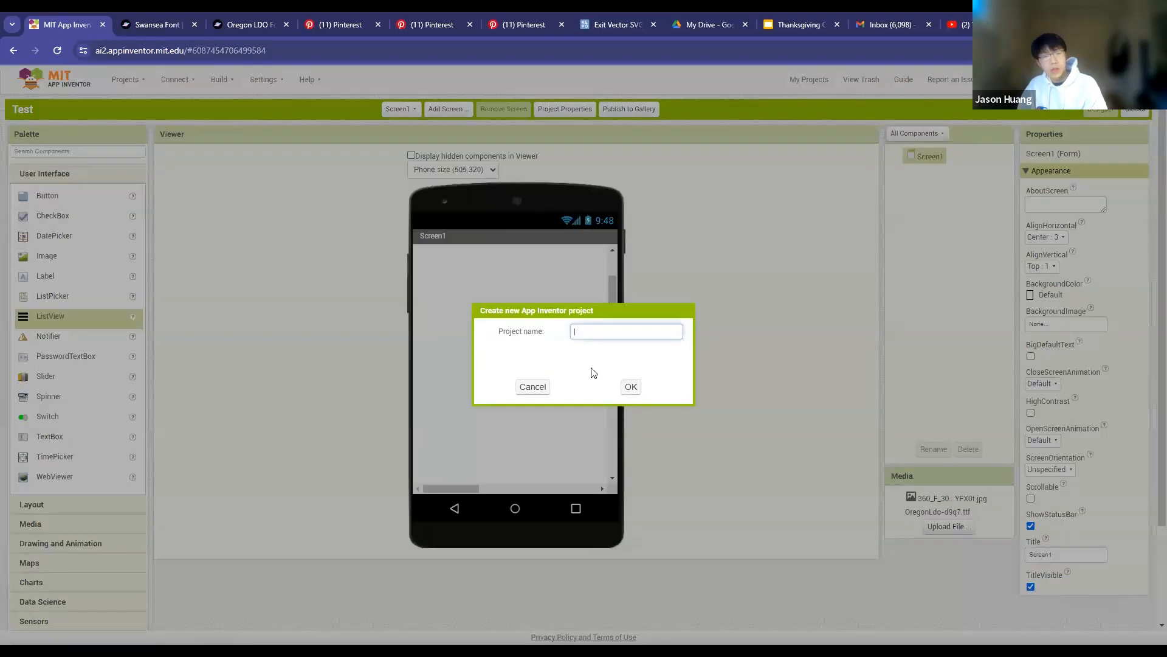
text(Test)
key(Return)
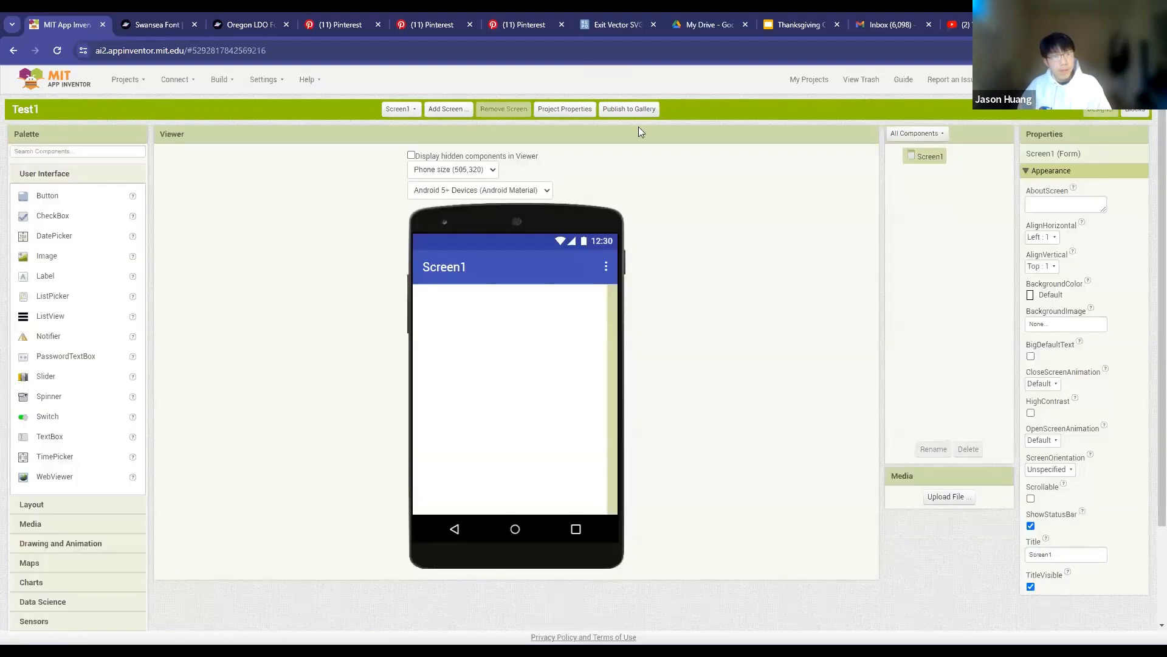
Add a ListView to Screen1 and set its height to 50 percent.
drag(49, 315, 601, 357)
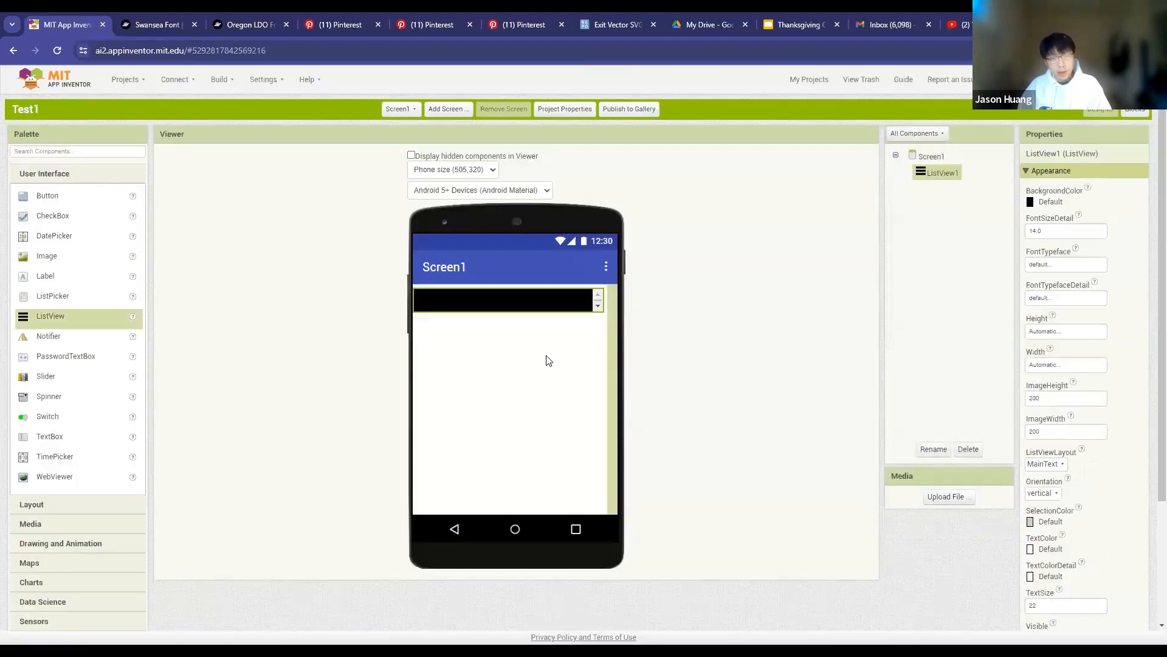
click(1061, 332)
click(1050, 370)
text(50)
click(1083, 387)
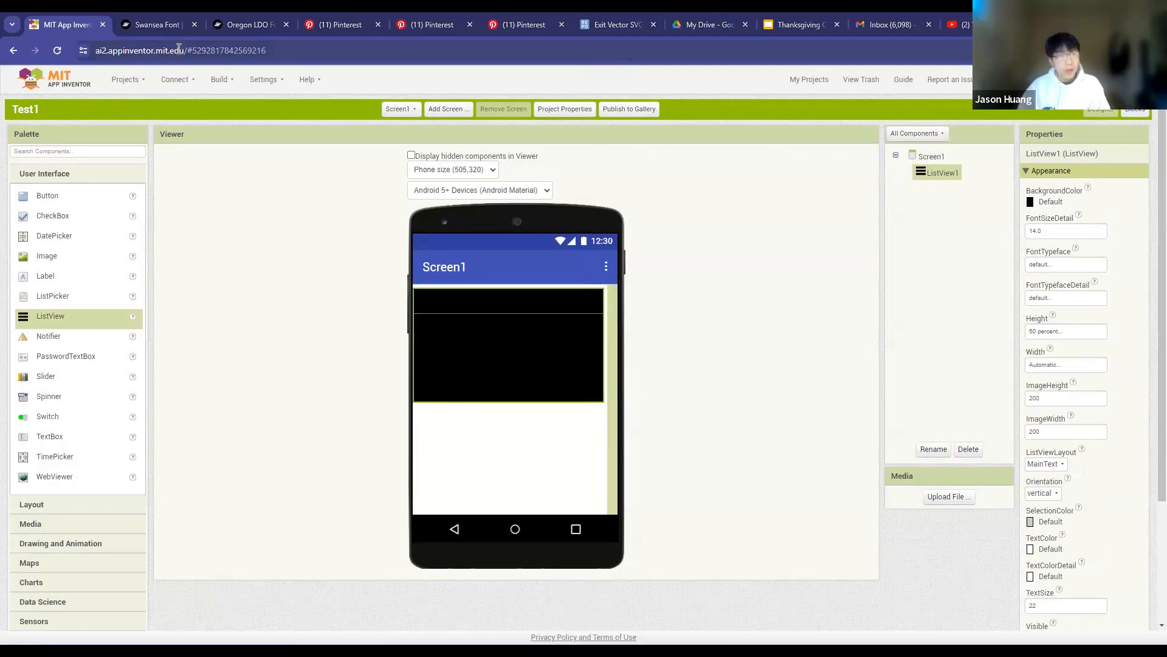
drag(188, 53, 77, 64)
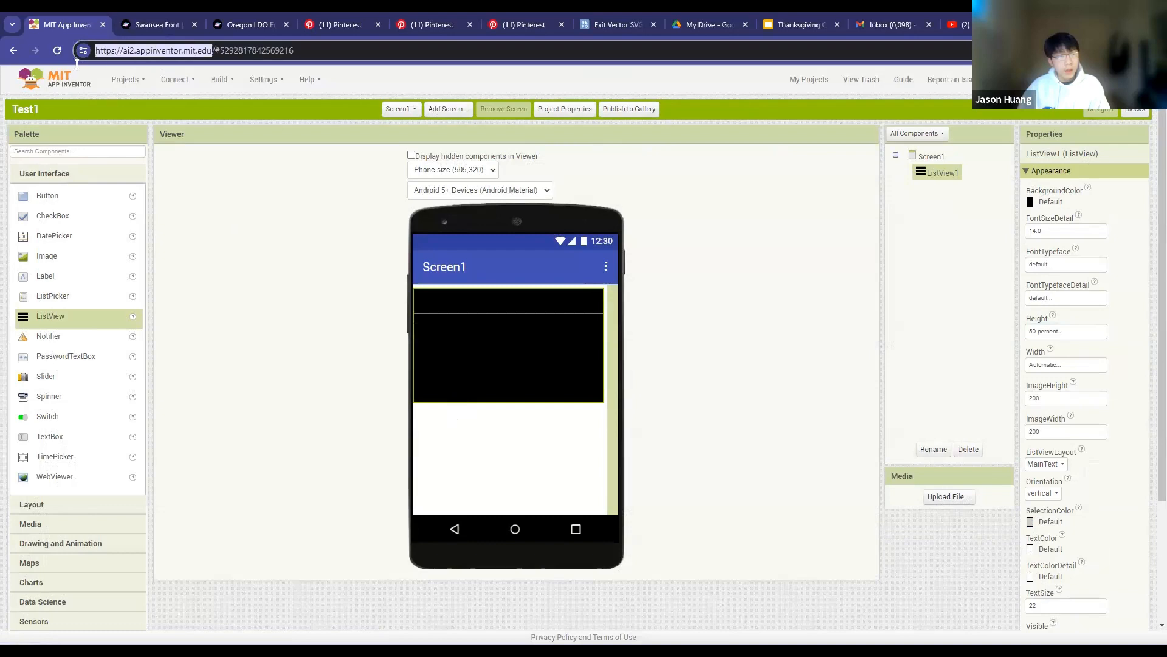
click(409, 230)
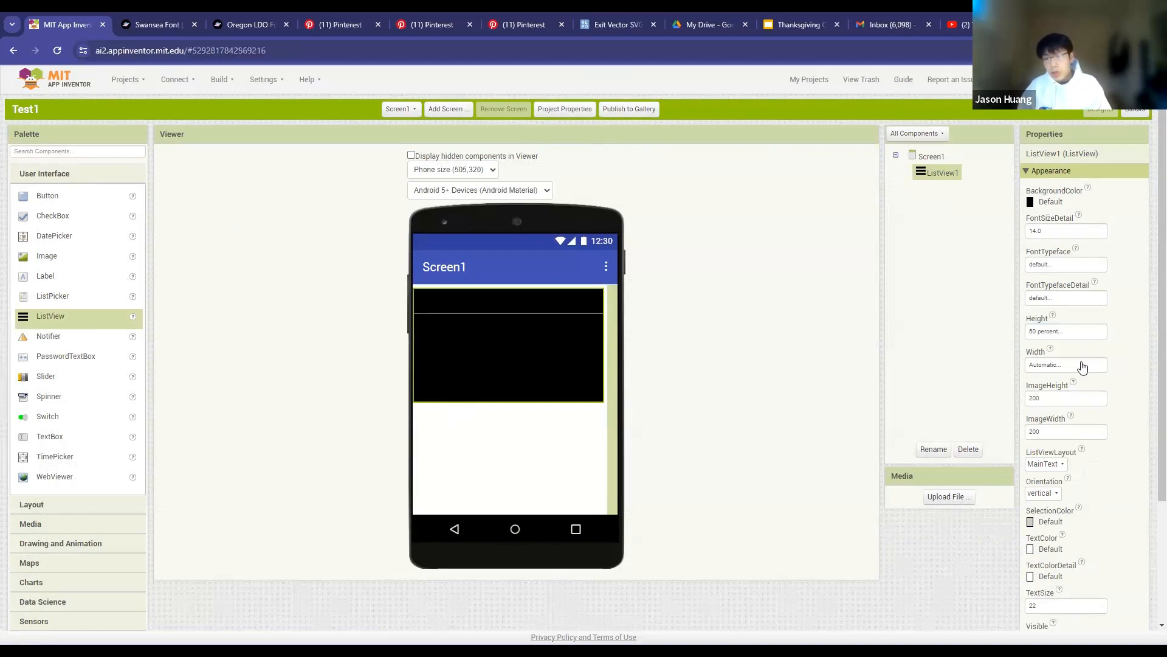
Give the ListView a custom light orange background color.
click(1046, 201)
click(1061, 450)
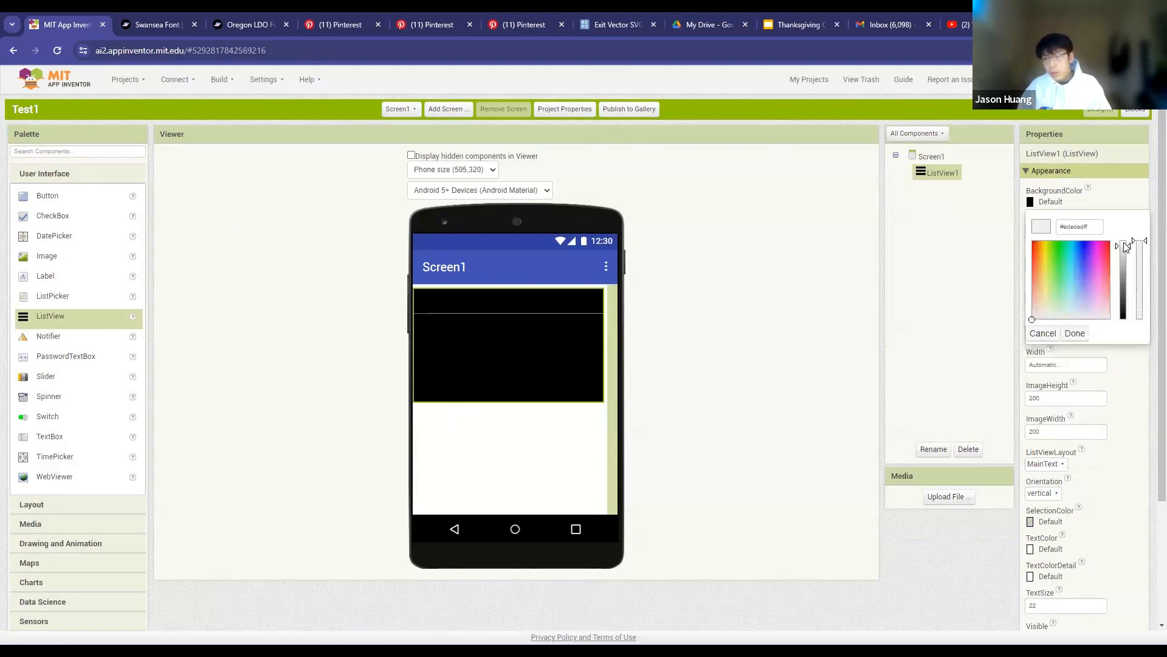
drag(1044, 272, 1040, 275)
click(1075, 333)
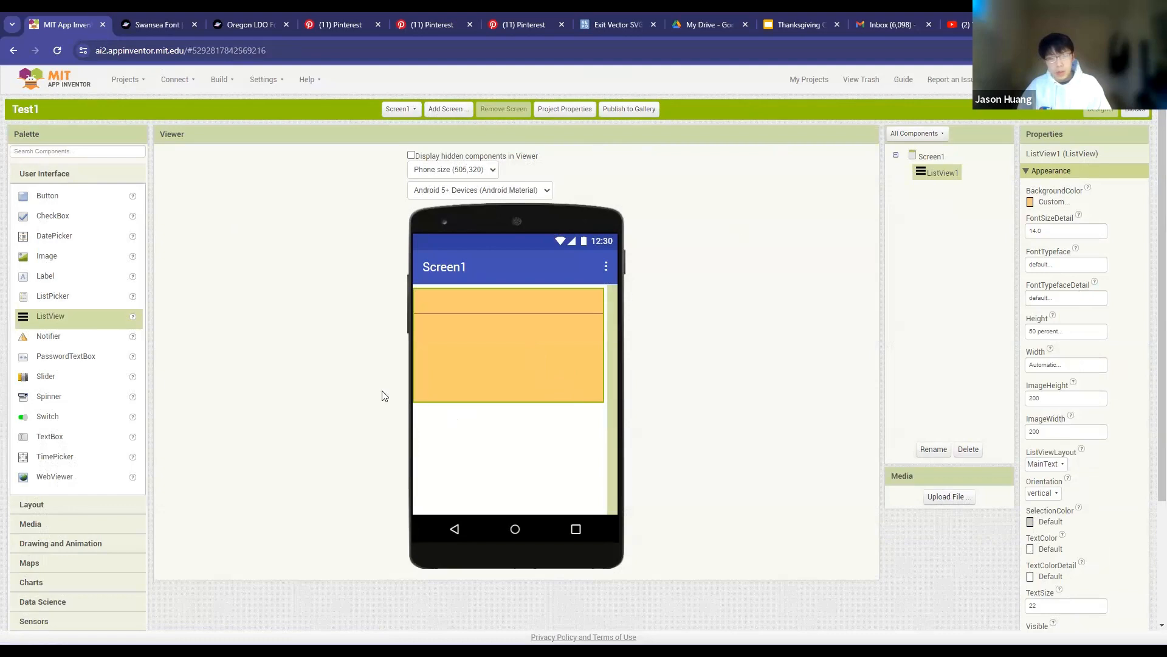
Set the ListView's selection color to Gray.
scroll(1051, 505, down, 2)
click(1048, 400)
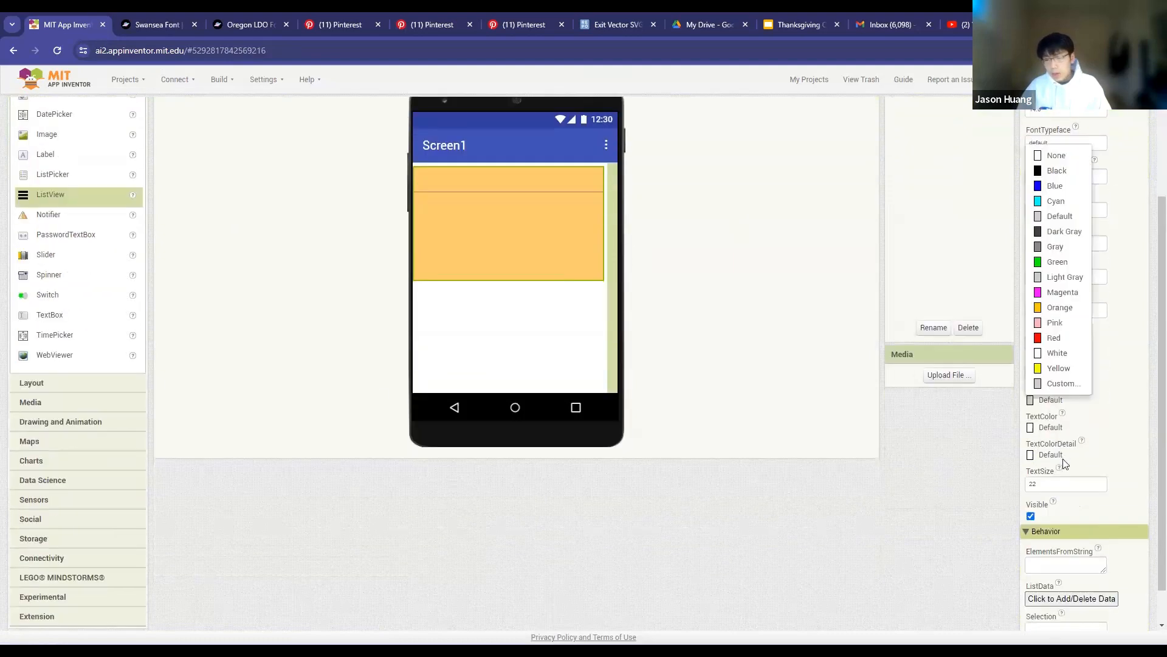
click(1055, 246)
scroll(838, 434, up, 2)
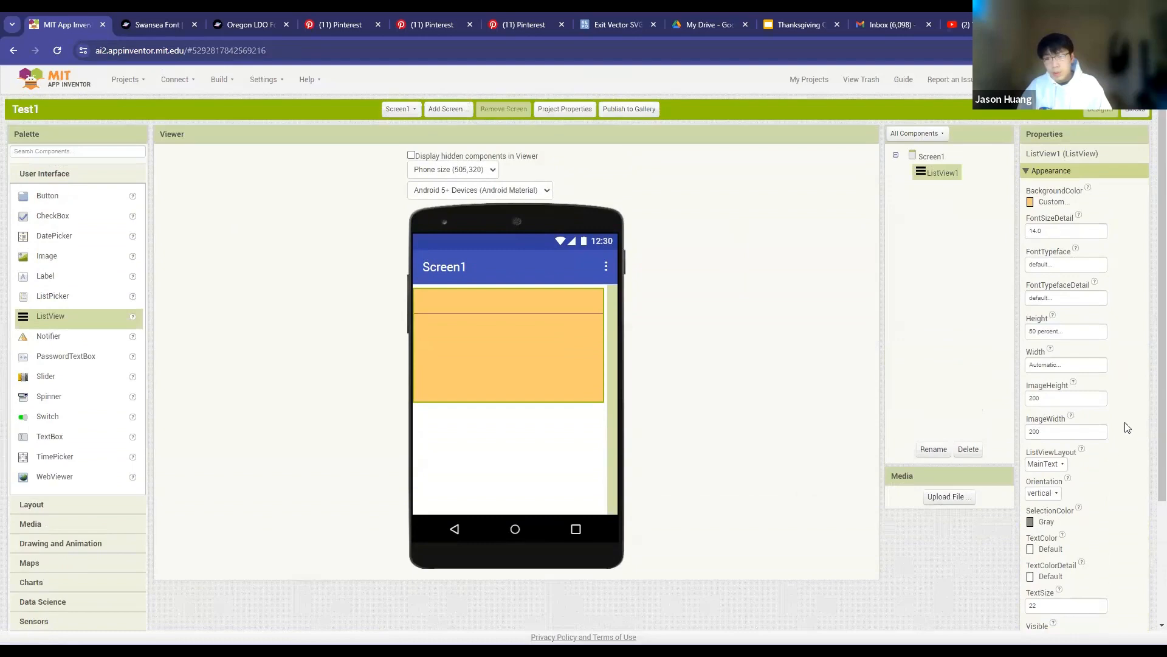
click(1064, 298)
click(1139, 503)
click(1050, 468)
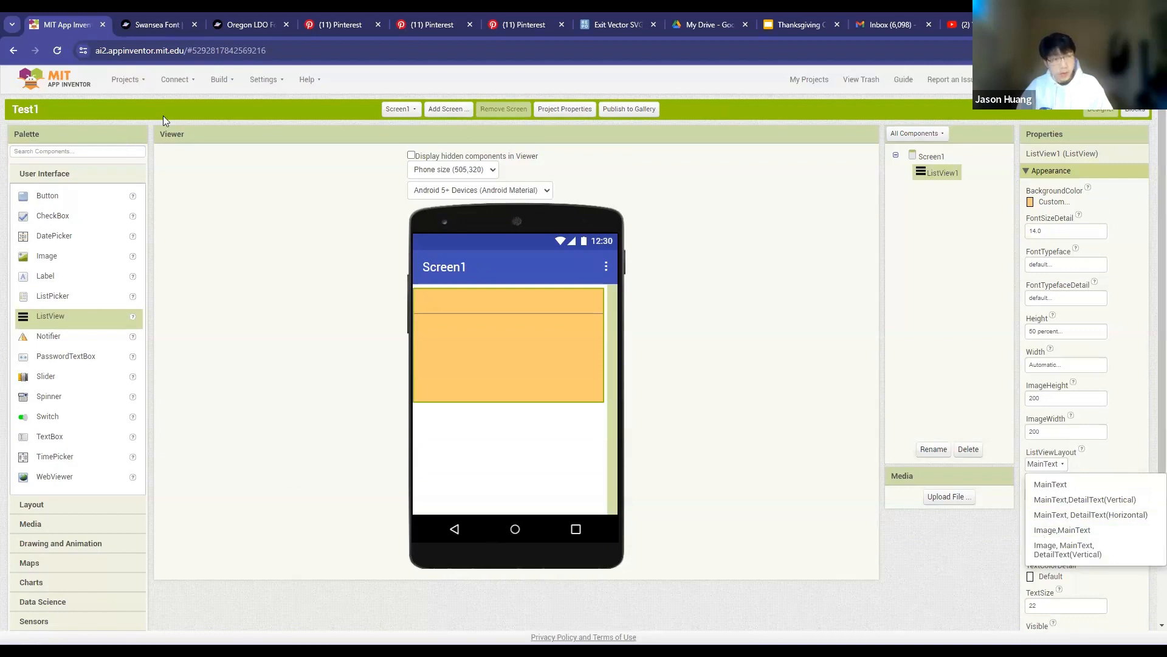
Connect the project to the AI Companion for live testing on the phone.
click(176, 79)
click(187, 107)
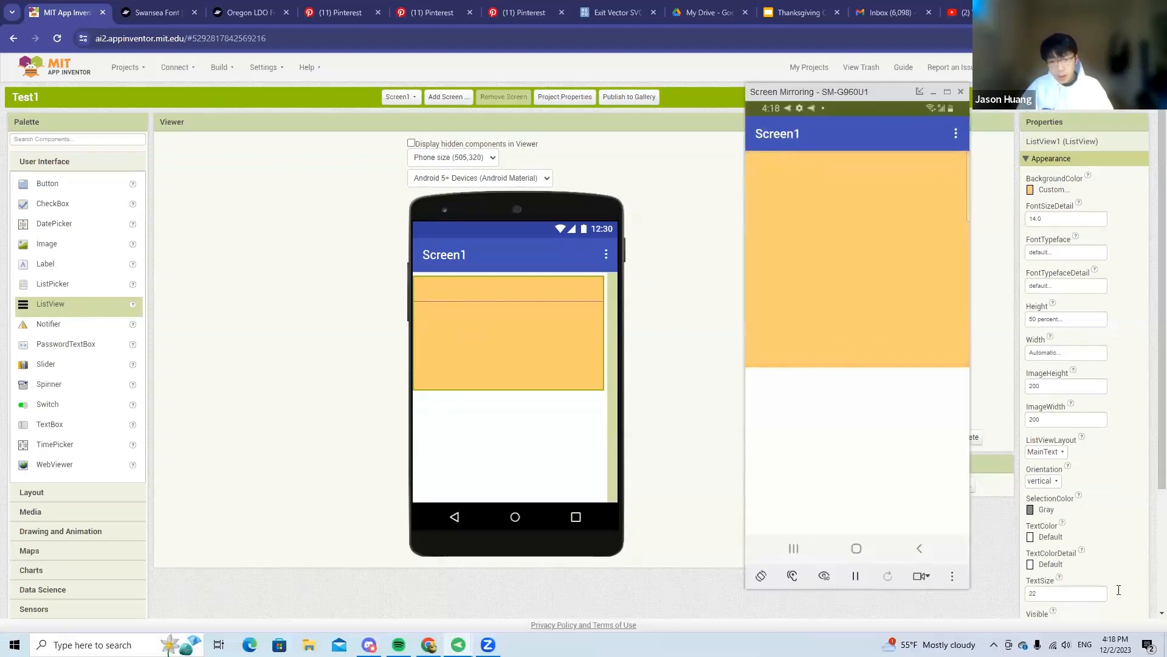
Set the ListView's layout to Image, MainText, DetailText(Vertical).
click(1053, 453)
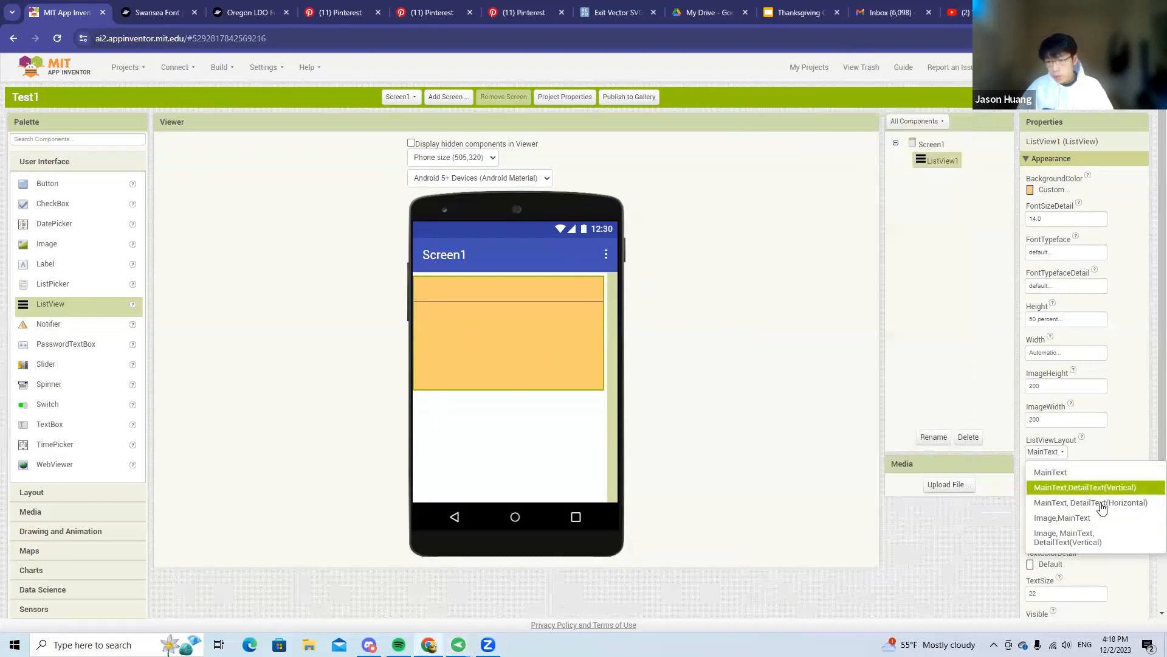
click(1094, 538)
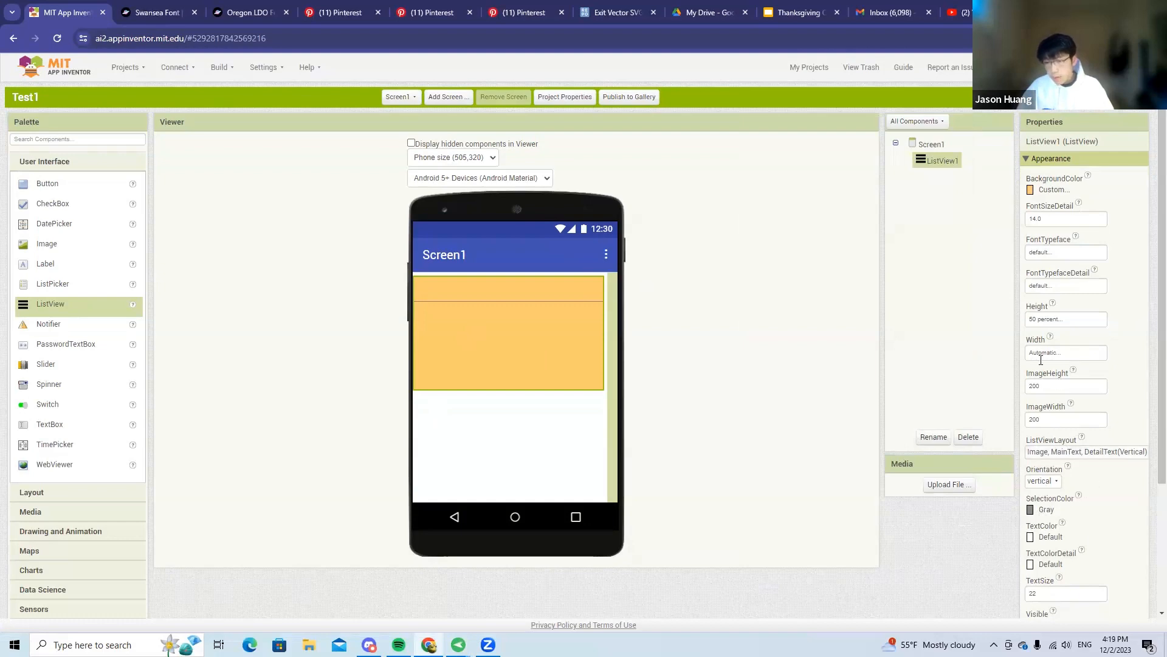
Set the ListView's text size to 18 and its detail font size to 12.
scroll(1058, 545, down, 2)
click(1039, 473)
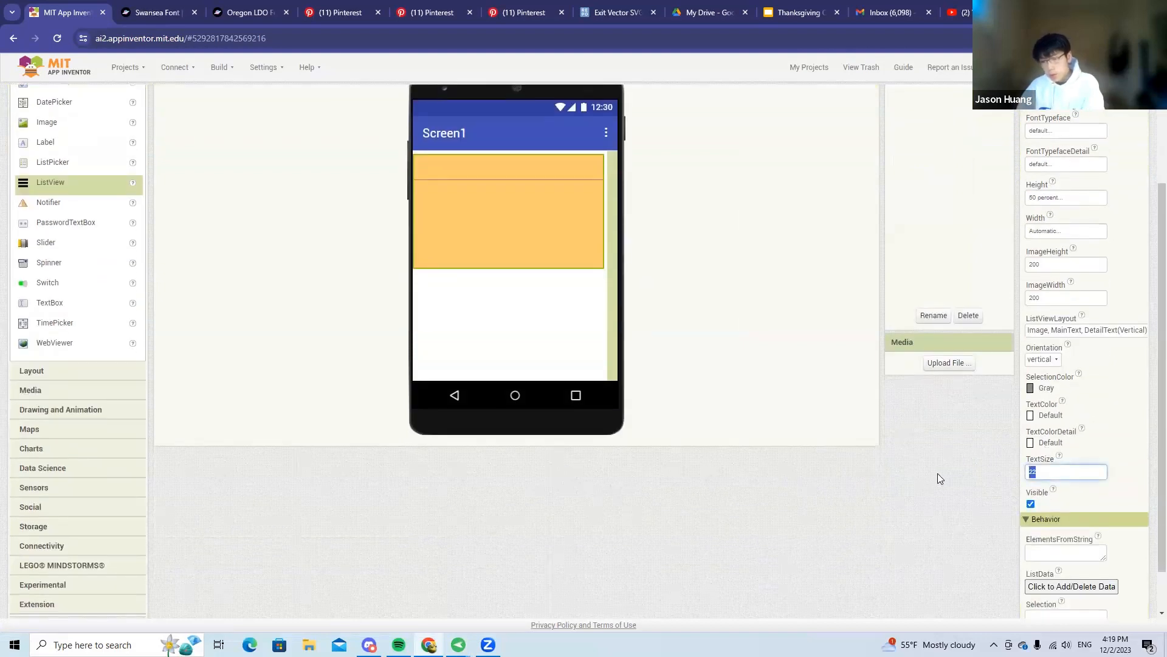
text(18)
key(Return)
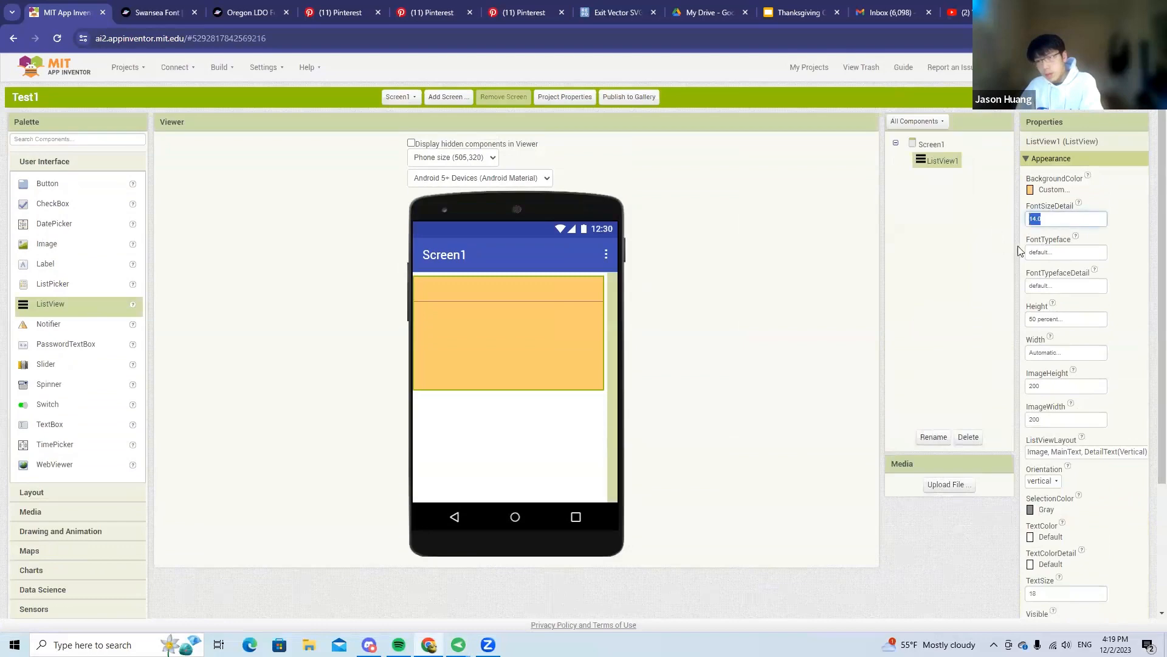
Add a first row to the ListView's data with main text "Main Test 1", detail text "Detail Test 1" and no image.
scroll(1098, 512, down, 3)
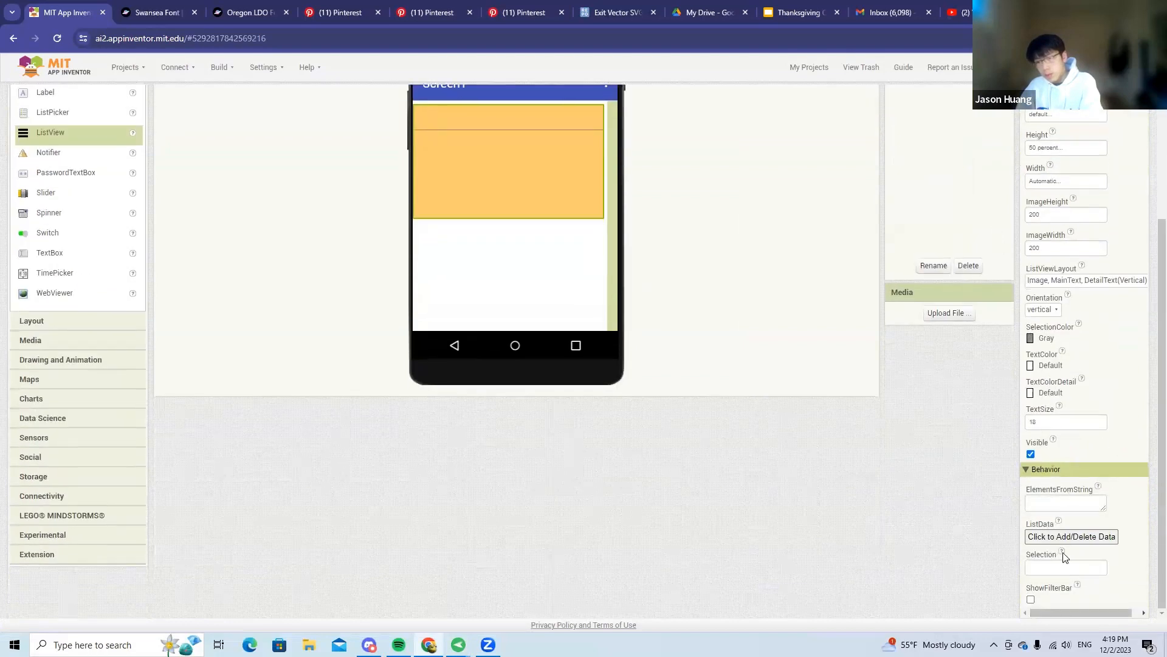
click(1067, 538)
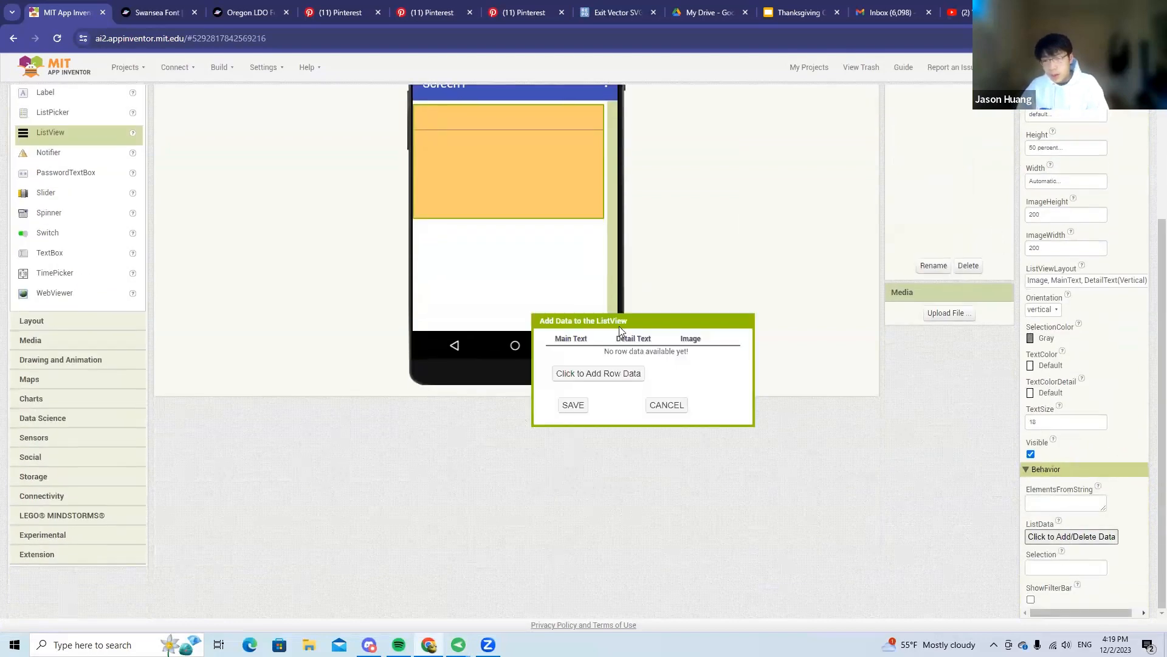
click(565, 372)
click(612, 363)
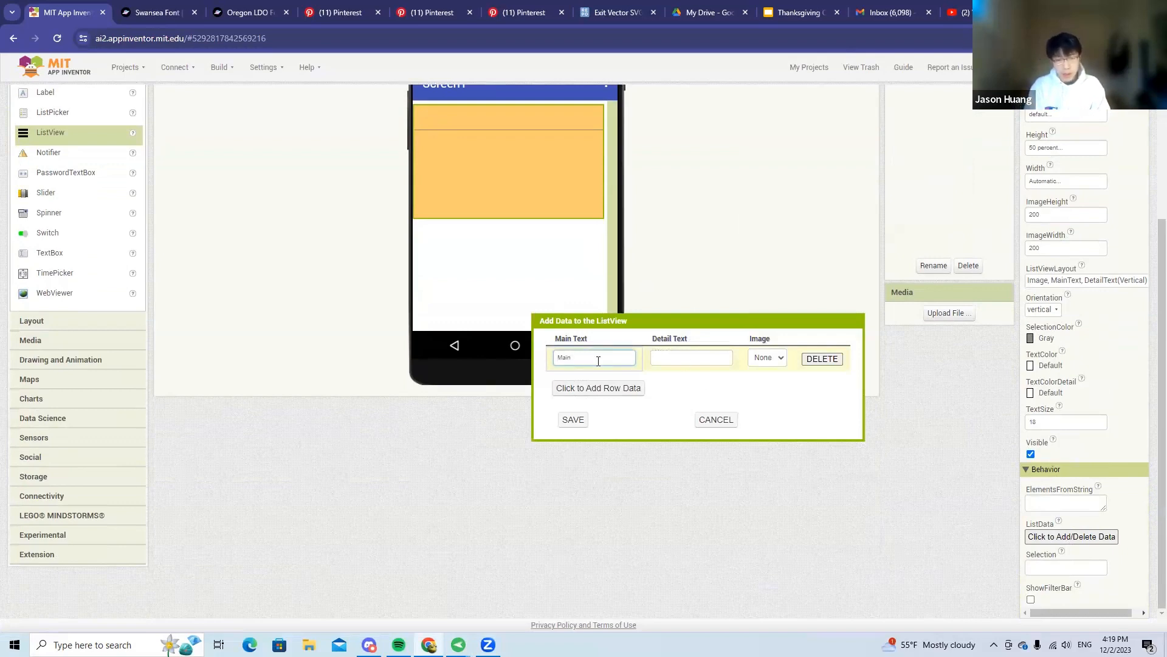
key(ctrl+a)
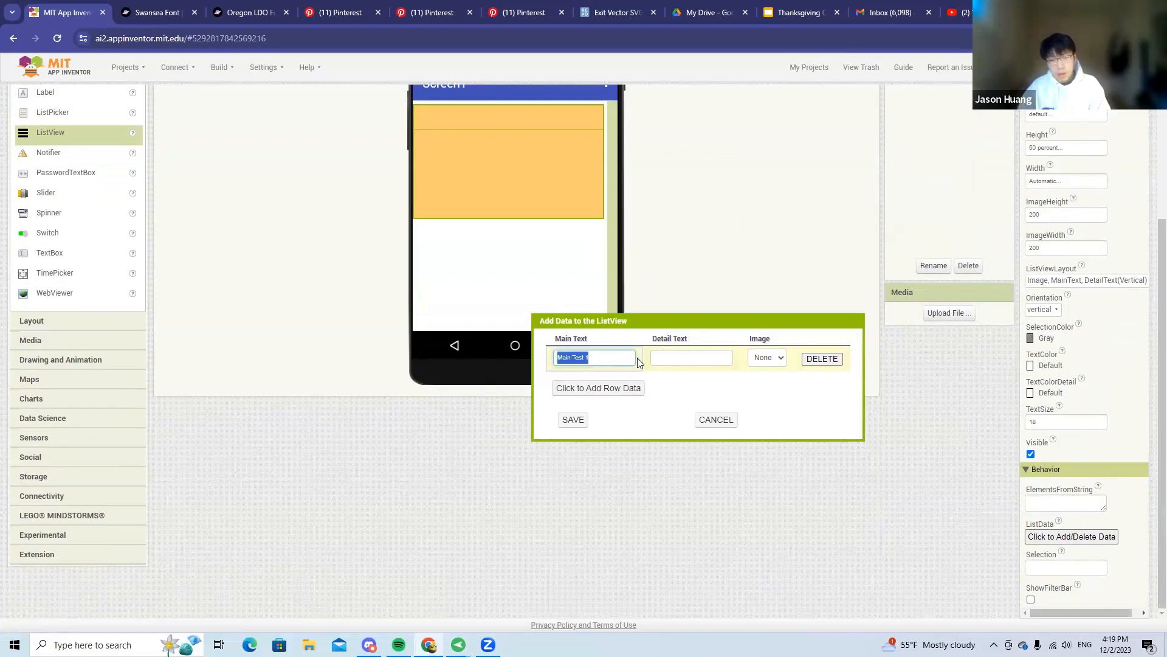
click(689, 358)
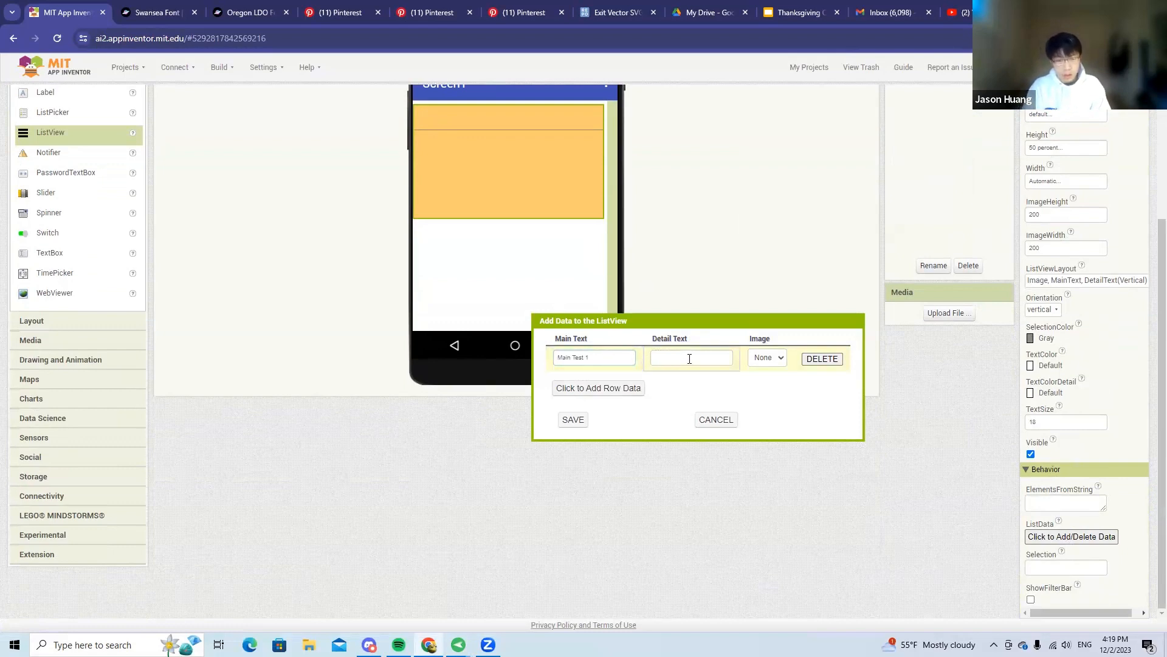
text(D)
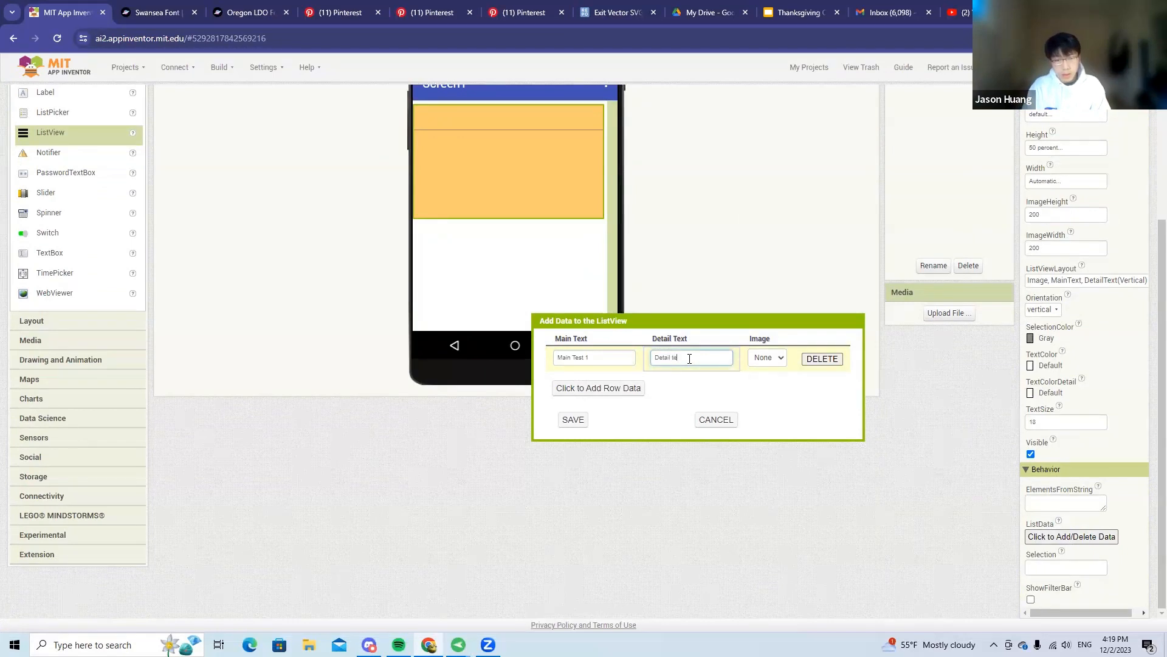
text(etail Test 1)
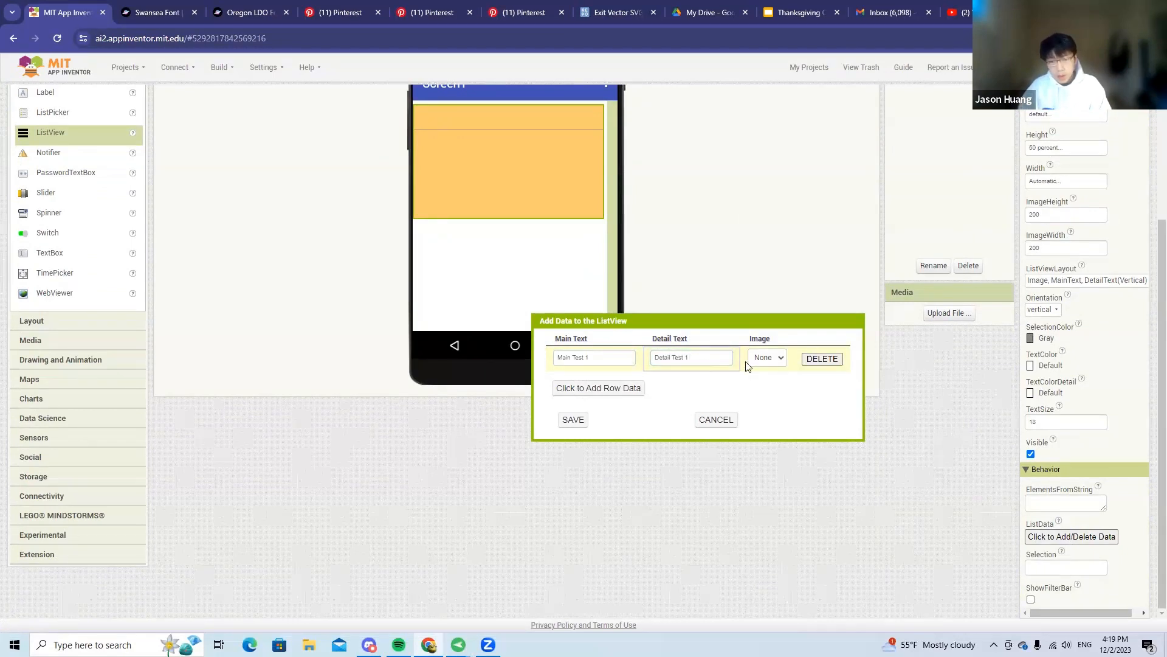
click(765, 364)
click(828, 357)
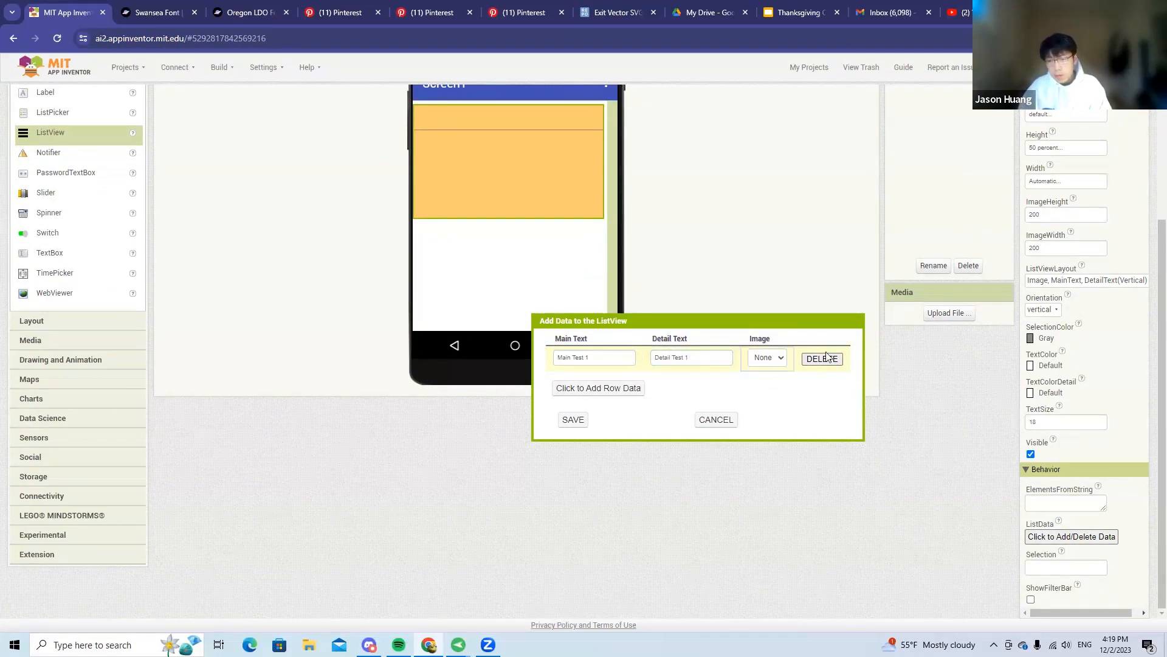
Add a second row with main text "Main Test 2" and detail text "Detail Test 2", and save the list data.
click(581, 392)
click(581, 381)
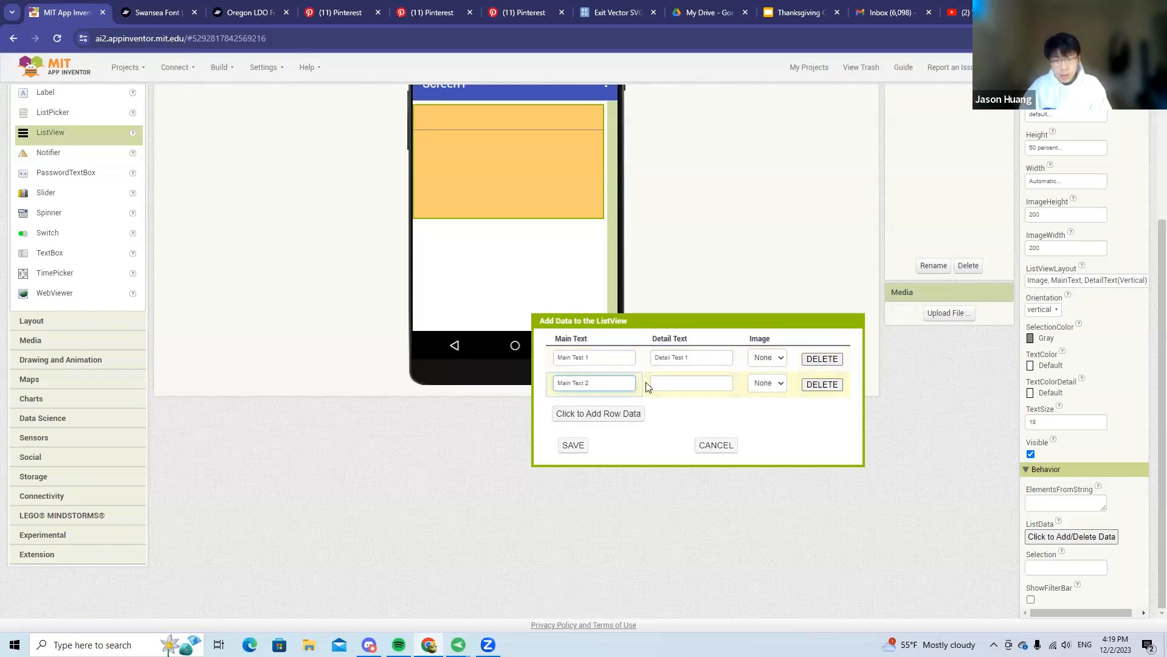
double_click(578, 383)
text(Test)
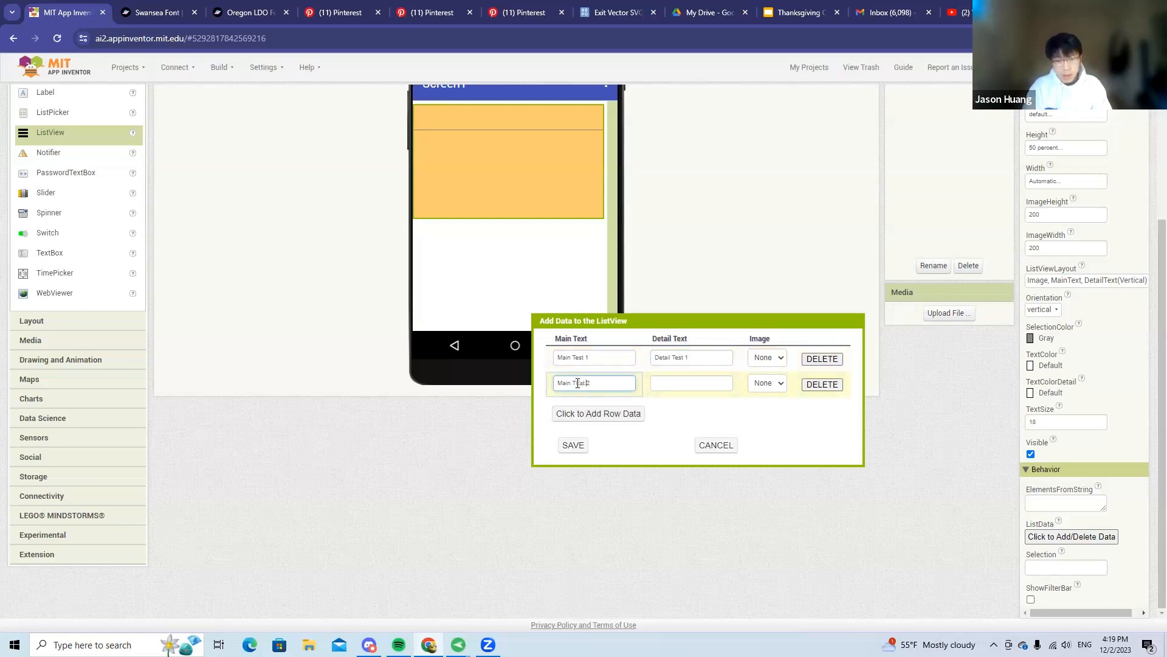
key(ctrl+a)
click(578, 383)
click(679, 379)
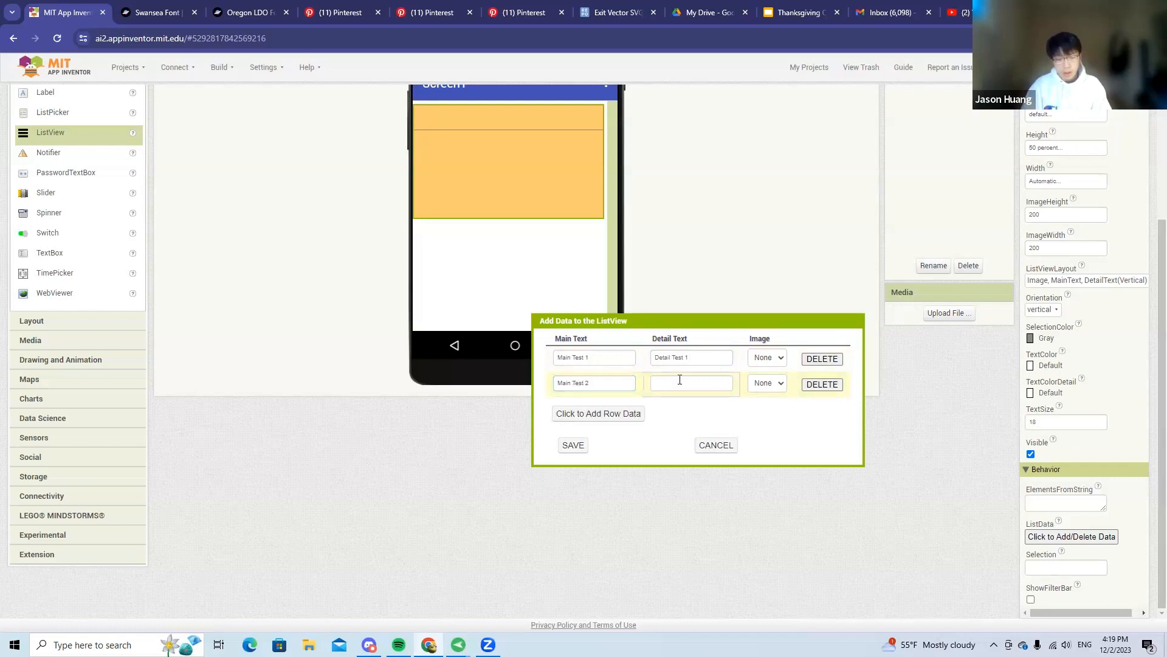
text(Detail Test 2)
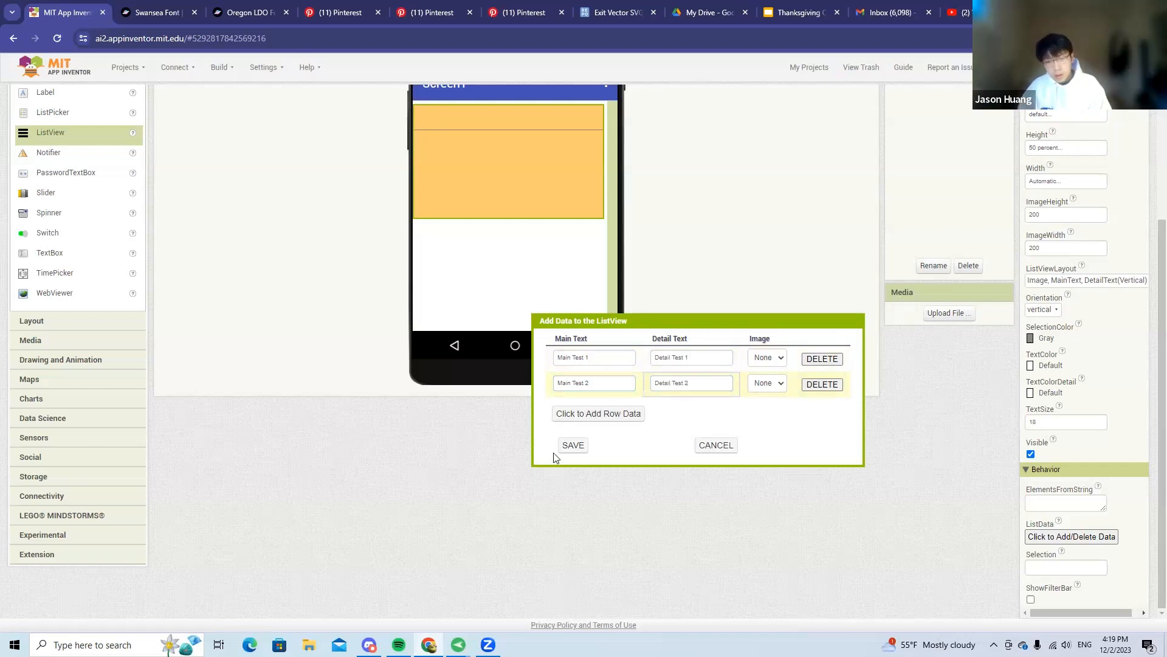
click(573, 445)
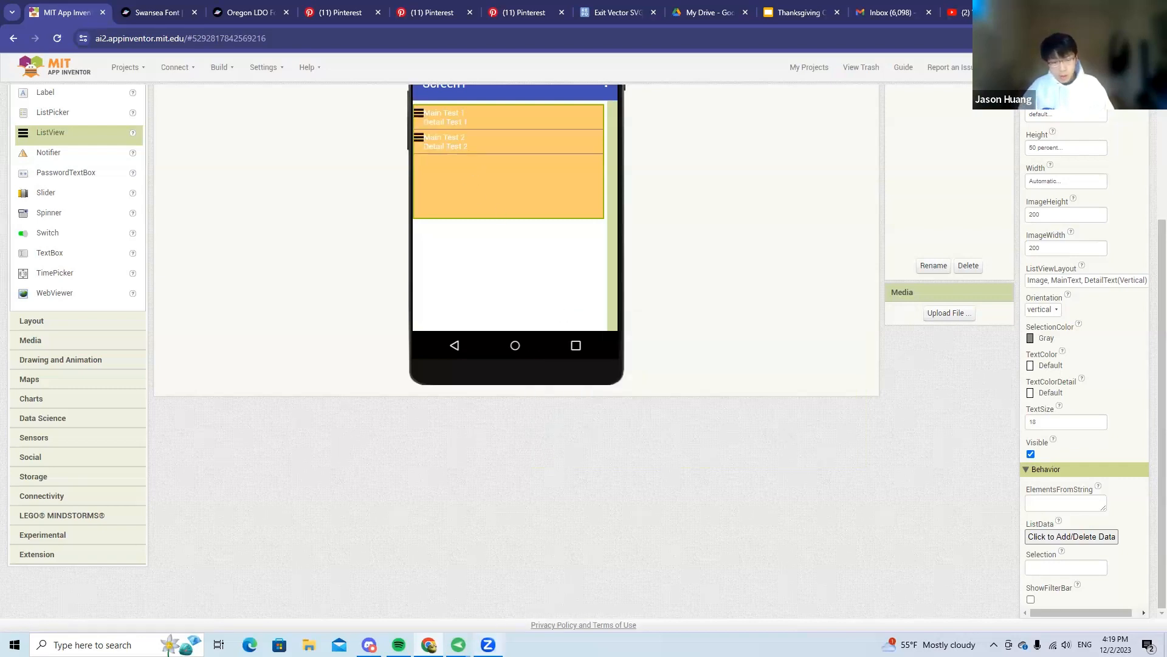
Switch to the Screen Mirroring window, examine the list on the phone and select the Main Test 1 item to test the selection color.
mouse_move(459, 645)
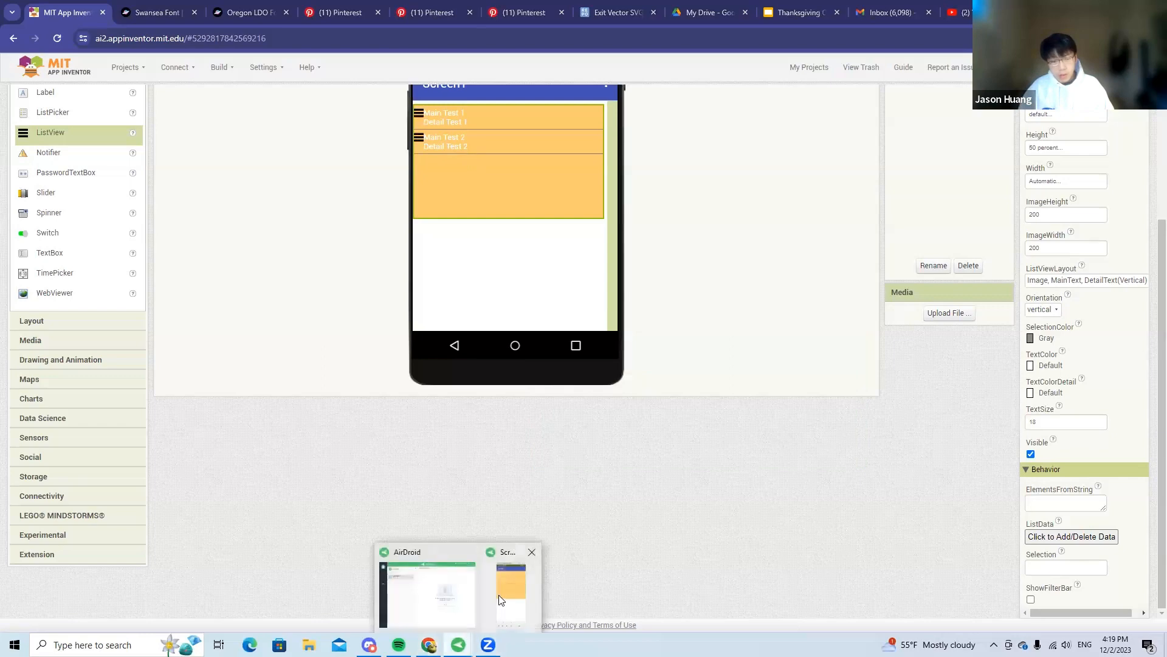
click(511, 597)
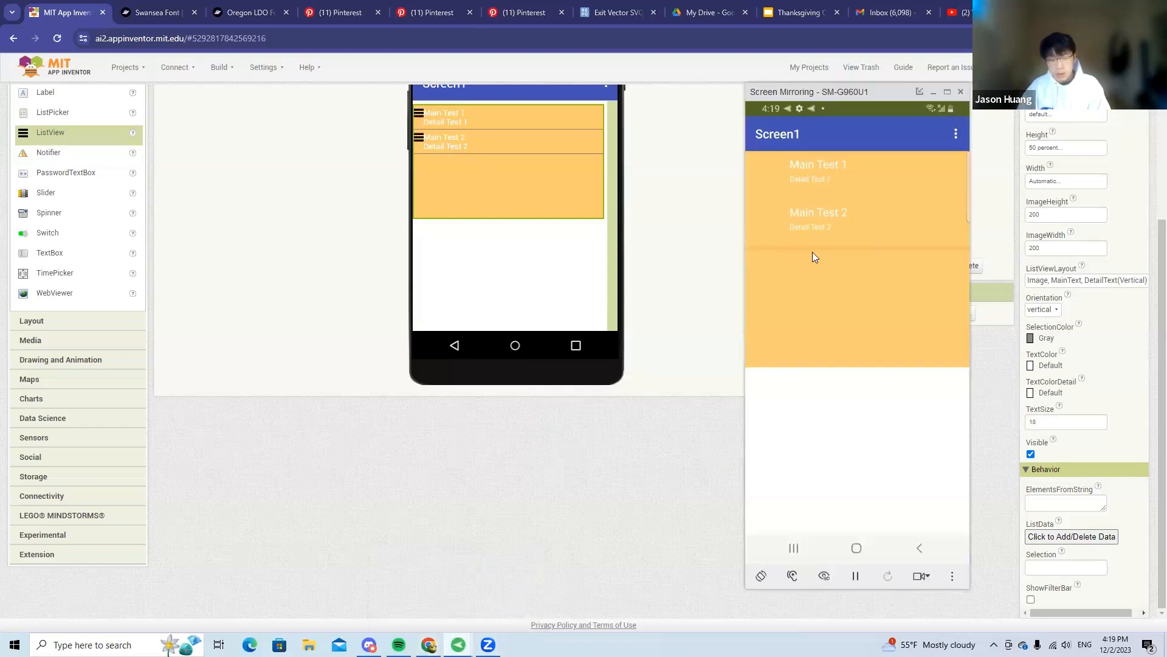
scroll(814, 255, down, 2)
scroll(815, 255, up, 3)
scroll(814, 256, down, 3)
scroll(815, 255, up, 1)
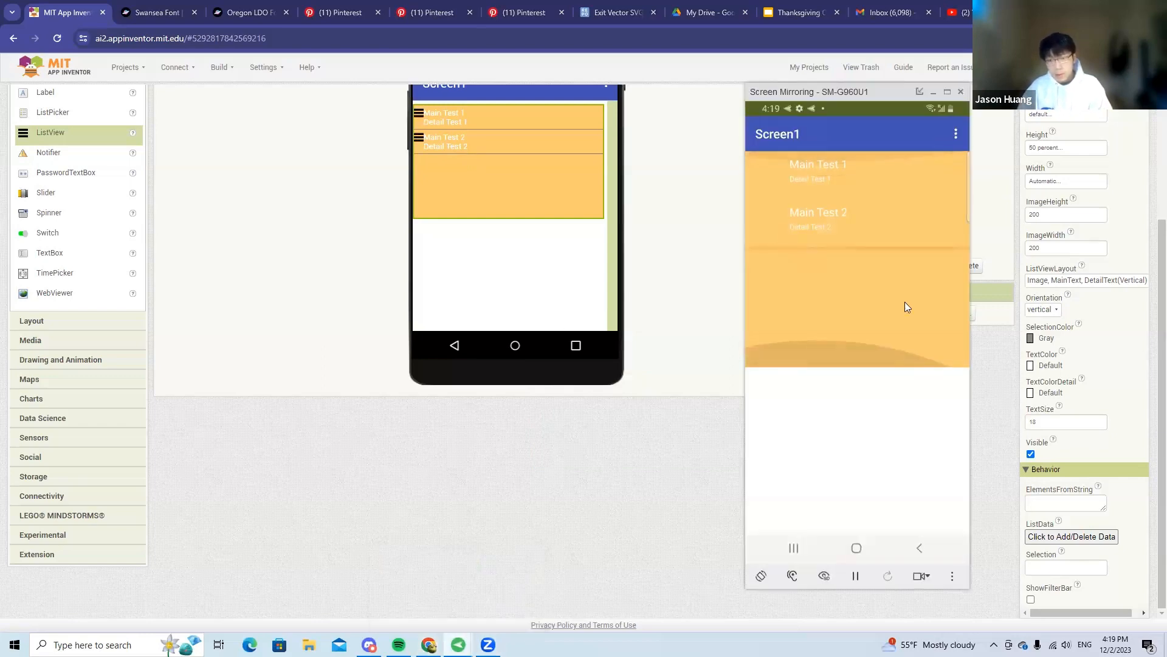
scroll(821, 268, down, 2)
scroll(820, 268, up, 2)
scroll(633, 325, up, 1)
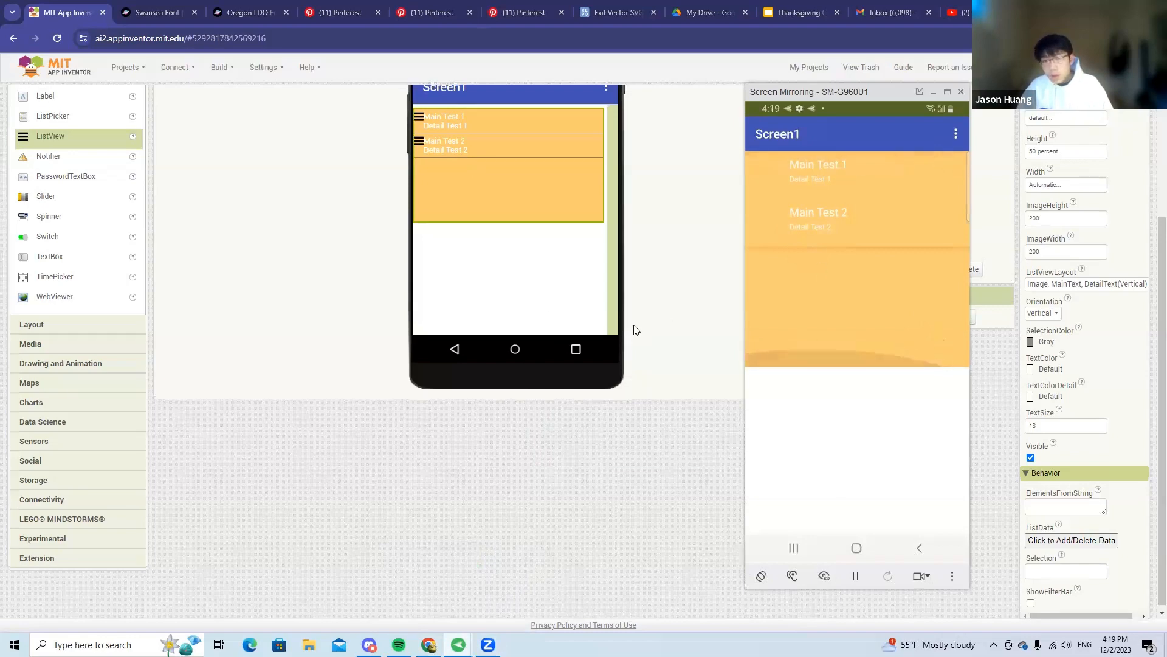
scroll(634, 329, up, 3)
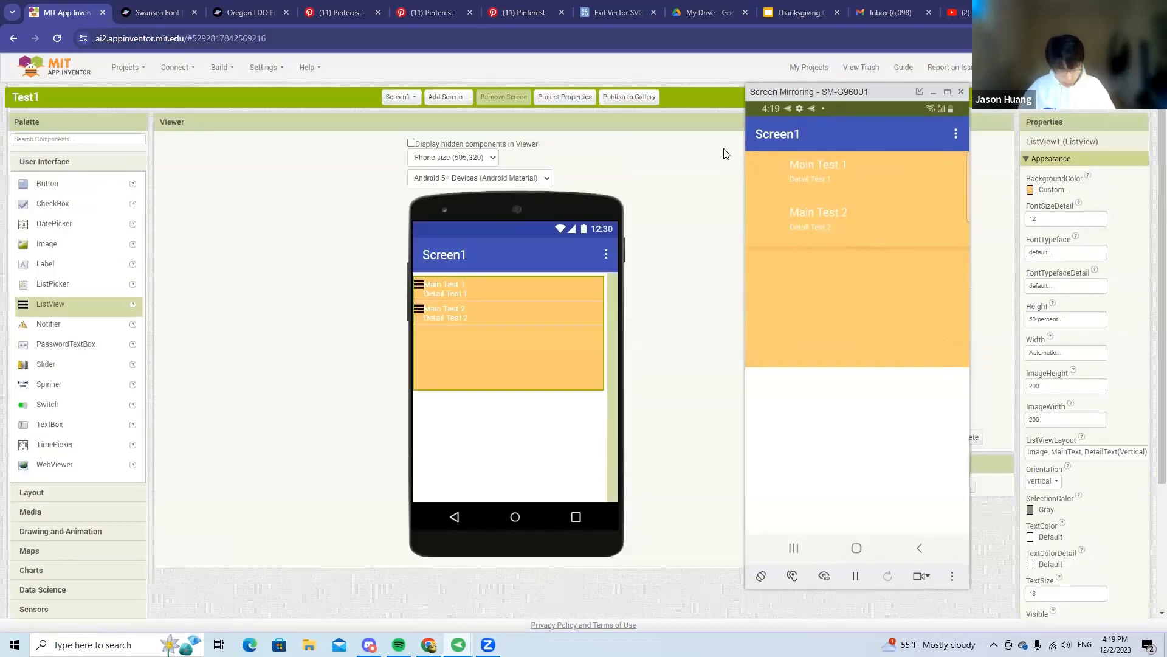
click(853, 187)
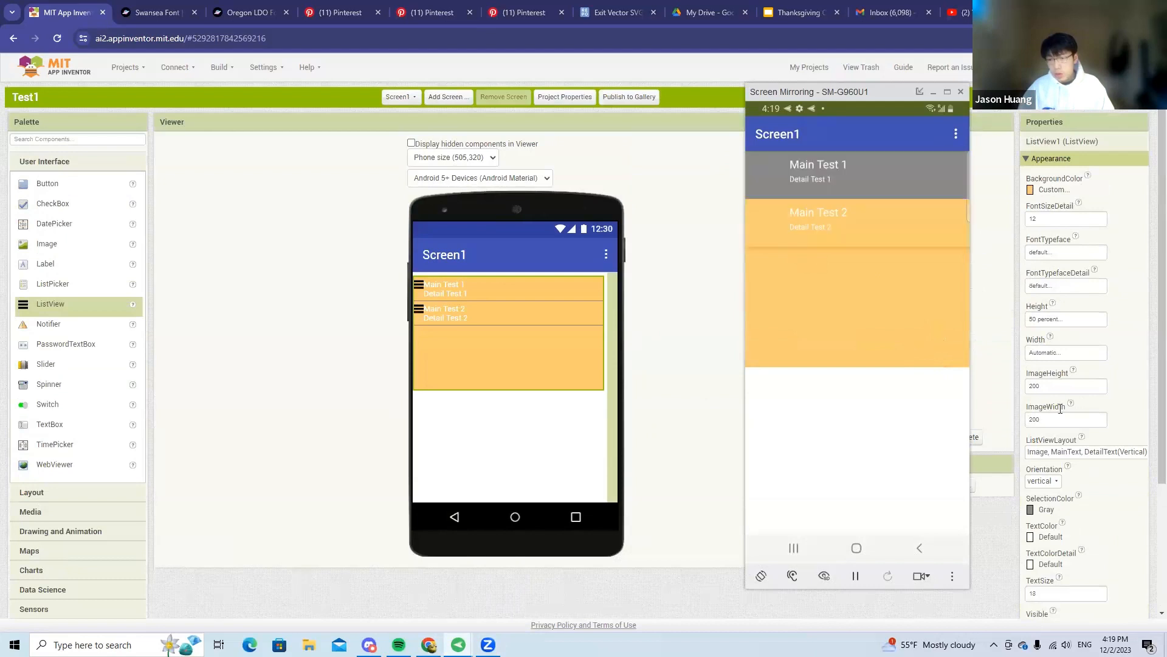
Set the ListView's orientation to horizontal.
click(1043, 481)
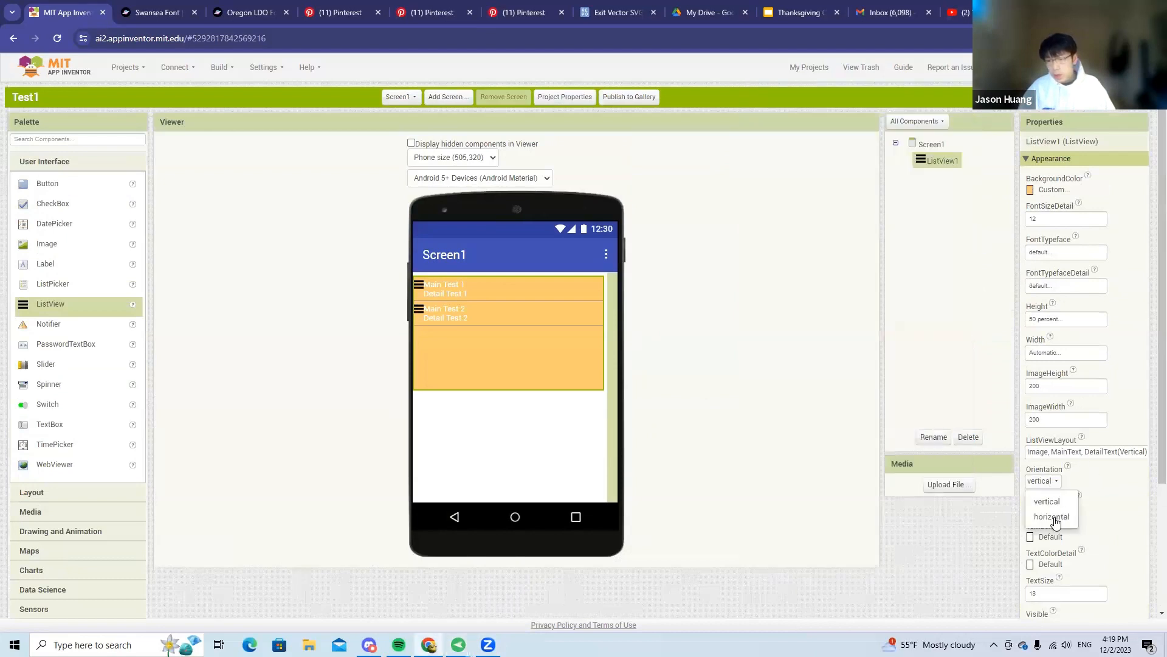
click(1053, 516)
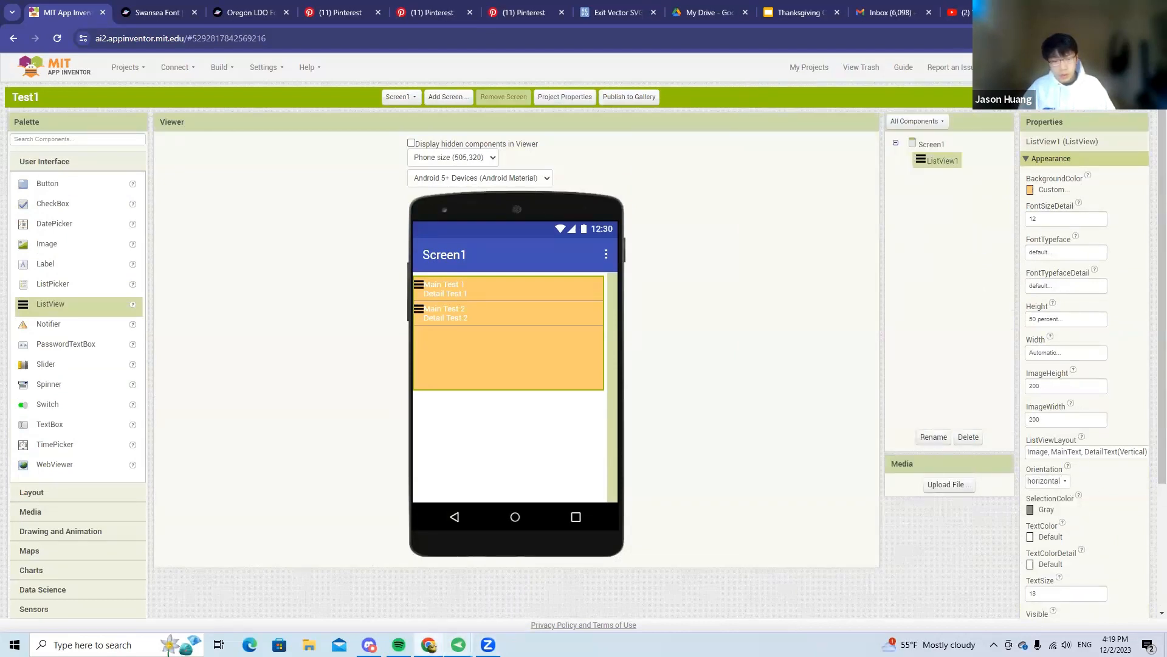
Check the horizontally oriented list in the Screen Mirroring window and return to the slideshow's Notifier slide.
click(458, 644)
click(521, 587)
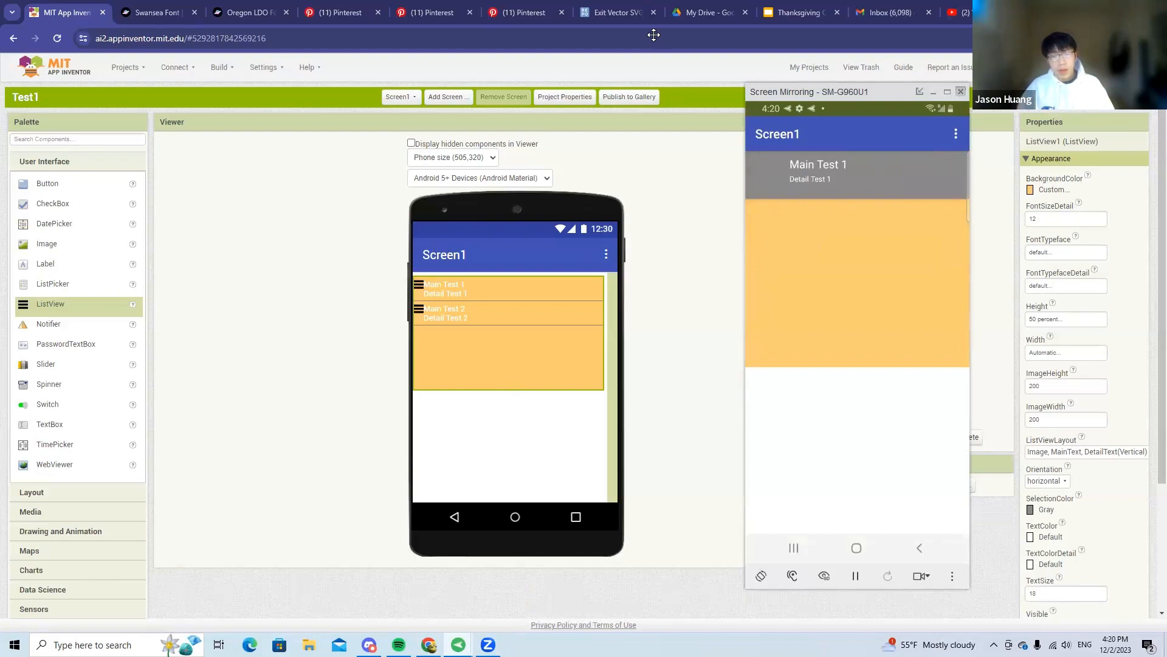
key(alt+Tab)
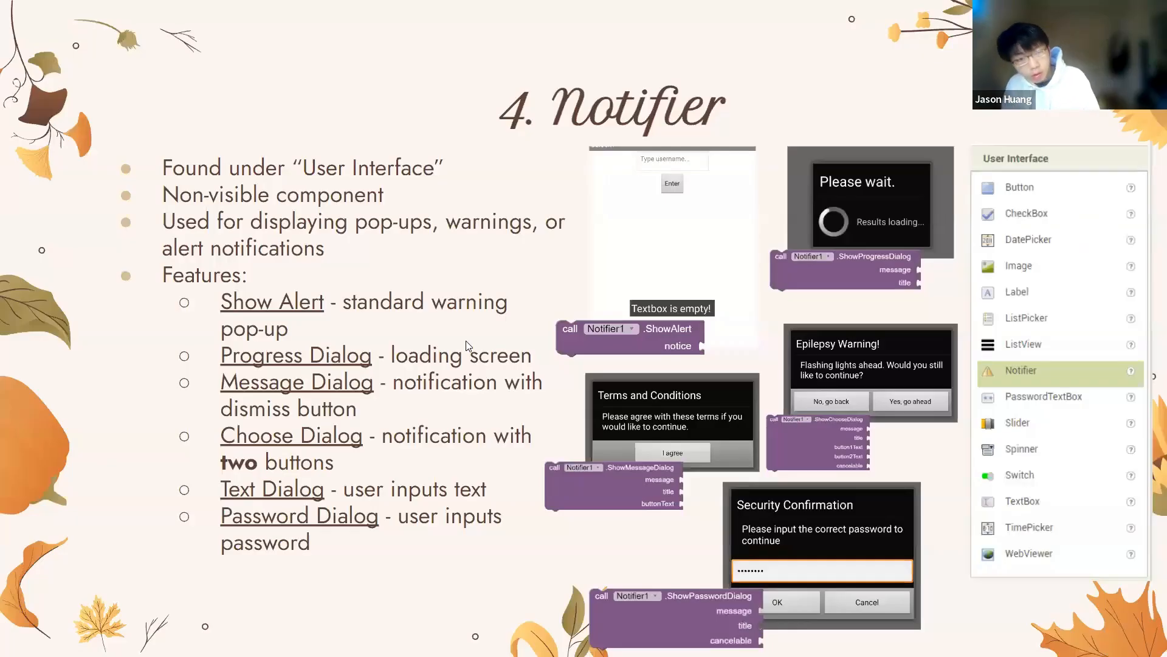